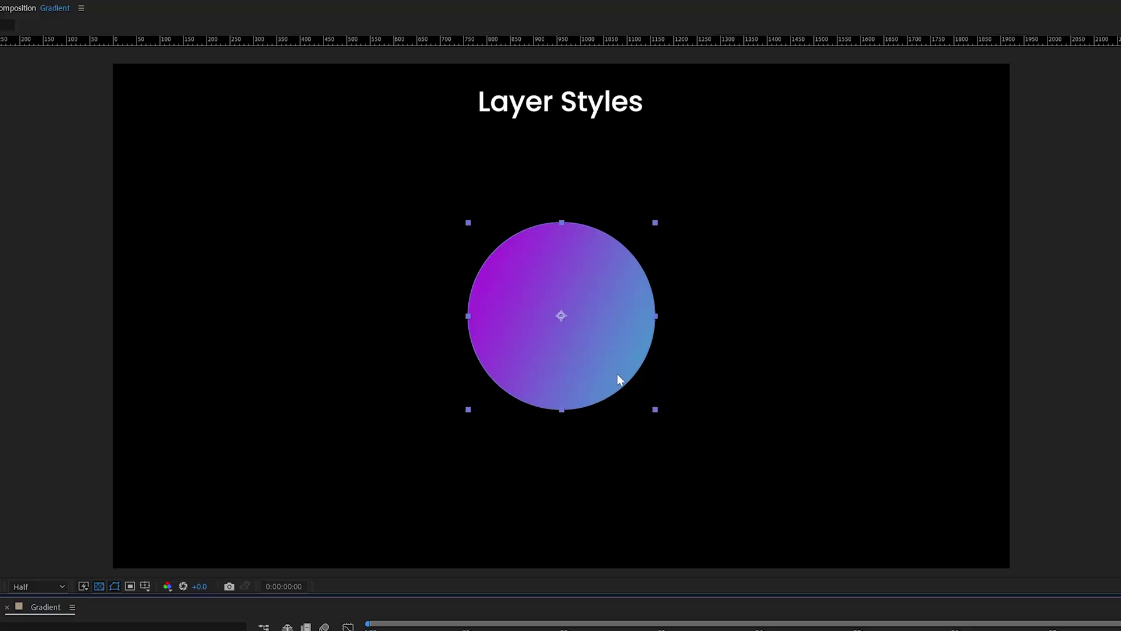
Drag the purple-to-blue gradient circle to a new spot in the Gradient comp.
left_click_drag(568, 343, 578, 492)
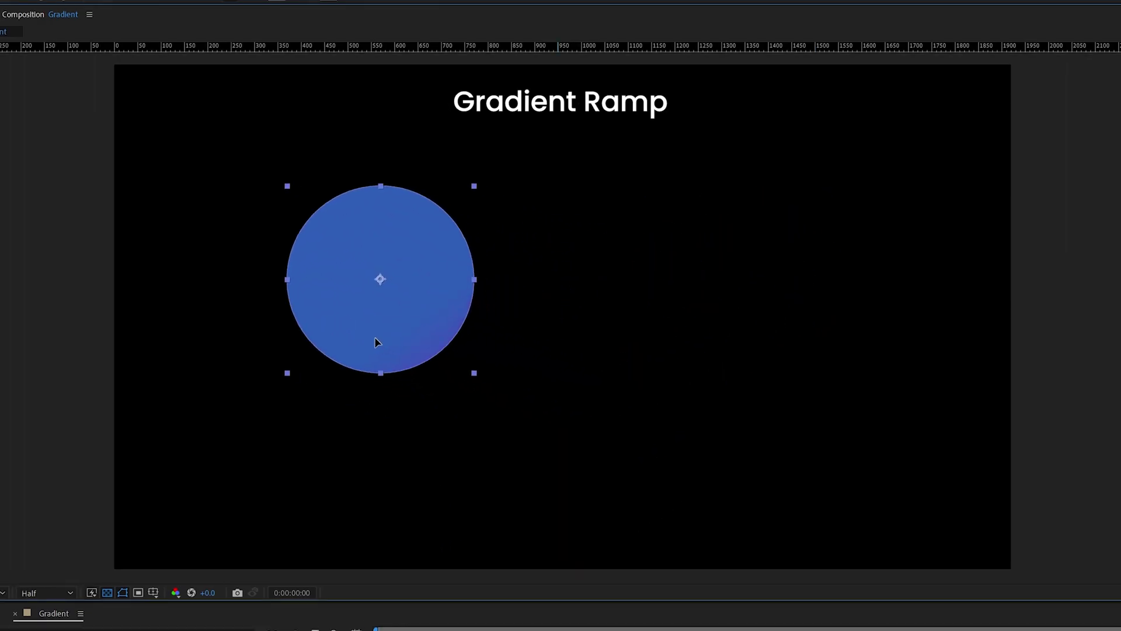
Centre the ball and give it a pink-orange-to-purple Gradient Overlay with a different style.
left_click_drag(376, 342, 581, 486)
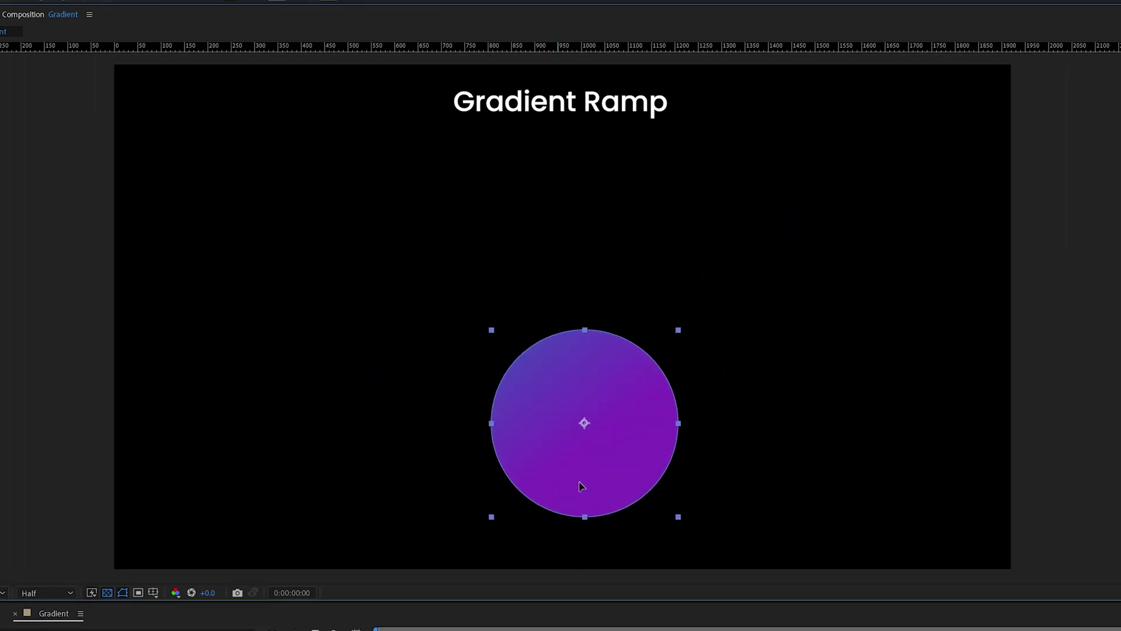
left_click_drag(601, 423, 670, 332)
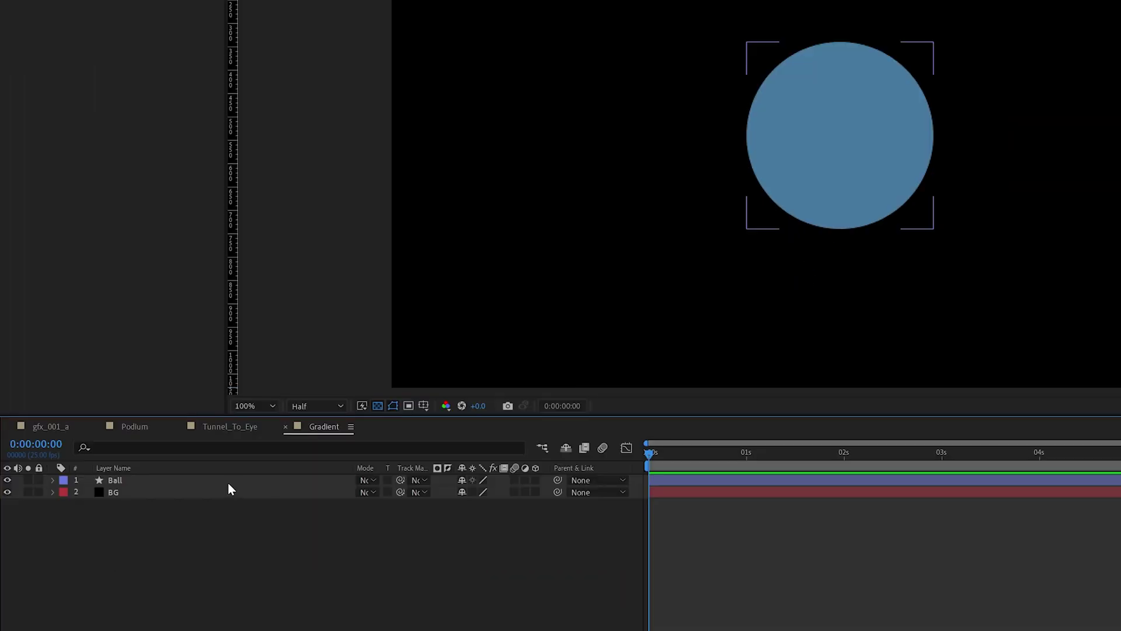
right_click(229, 480)
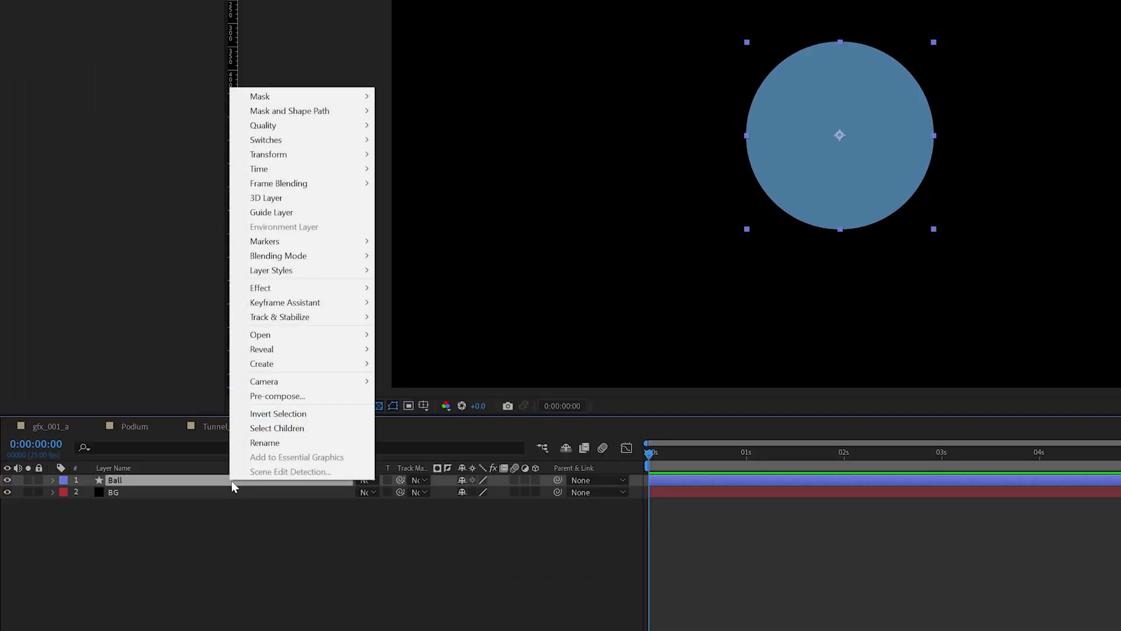
mouse_move(346, 269)
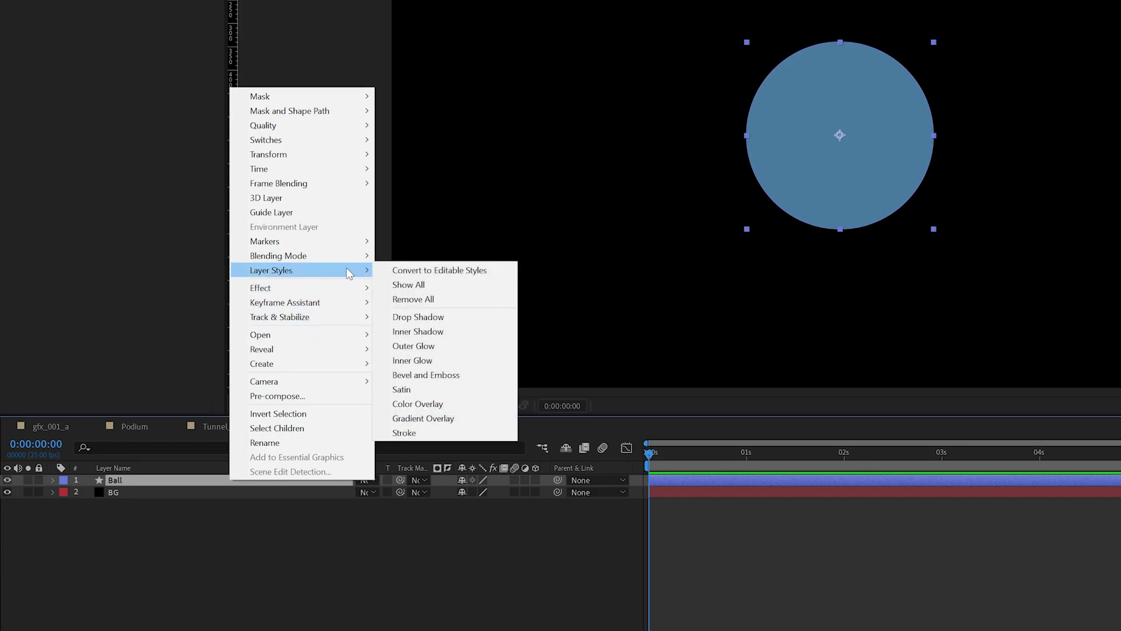
left_click(441, 419)
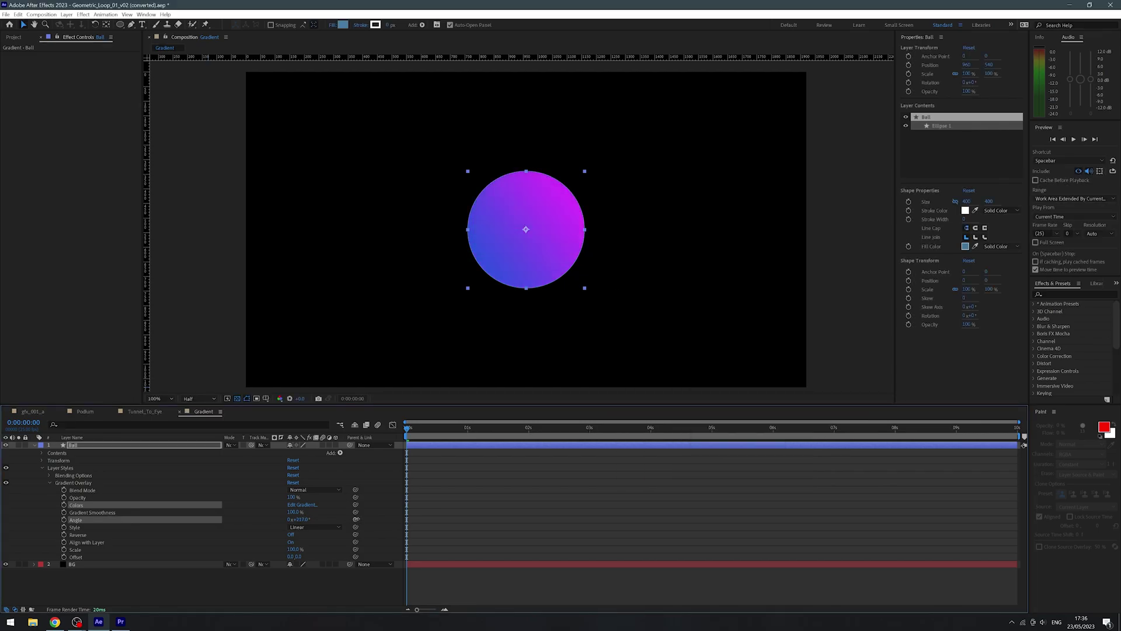
left_click(310, 529)
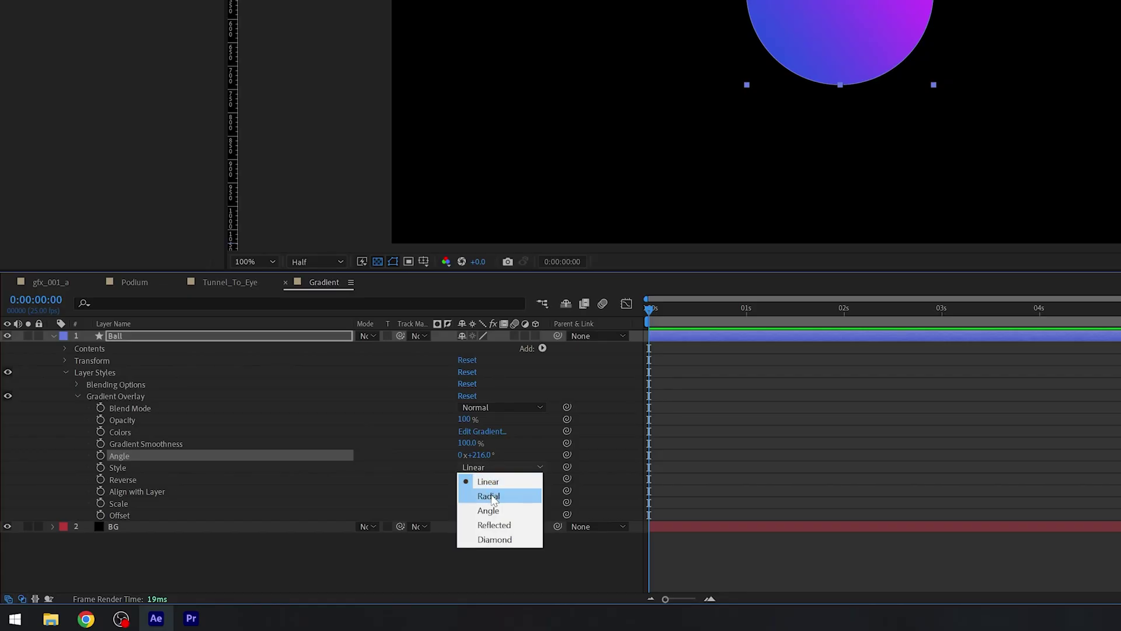
left_click(491, 526)
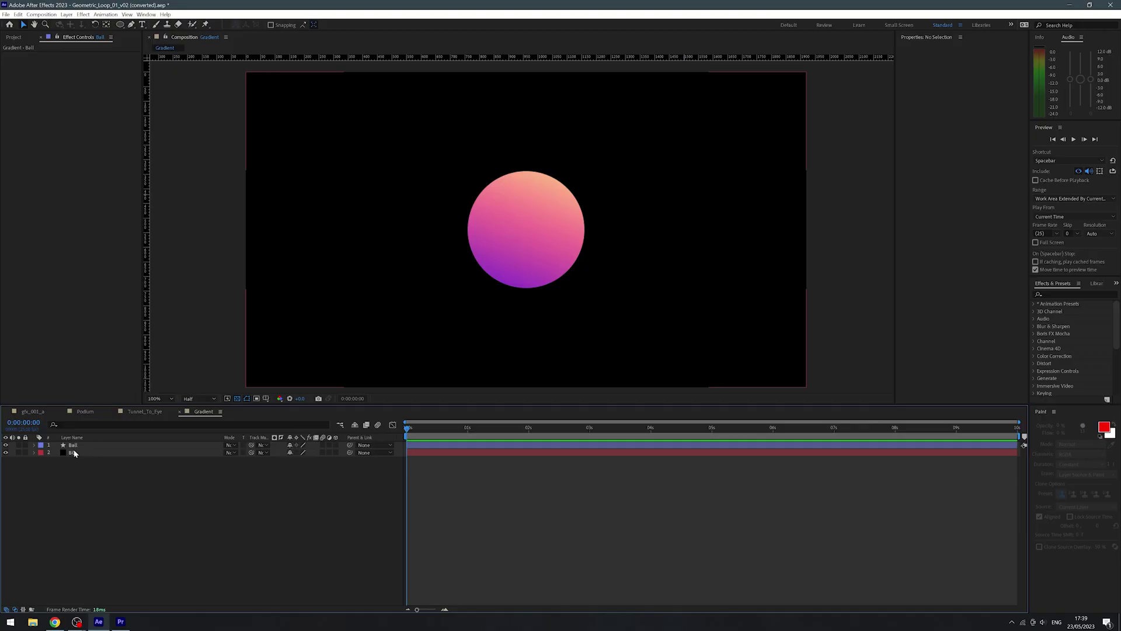
Add an Inner Glow to the Ball layer with colour FFDD8E and size 61.
right_click(74, 448)
mouse_move(126, 316)
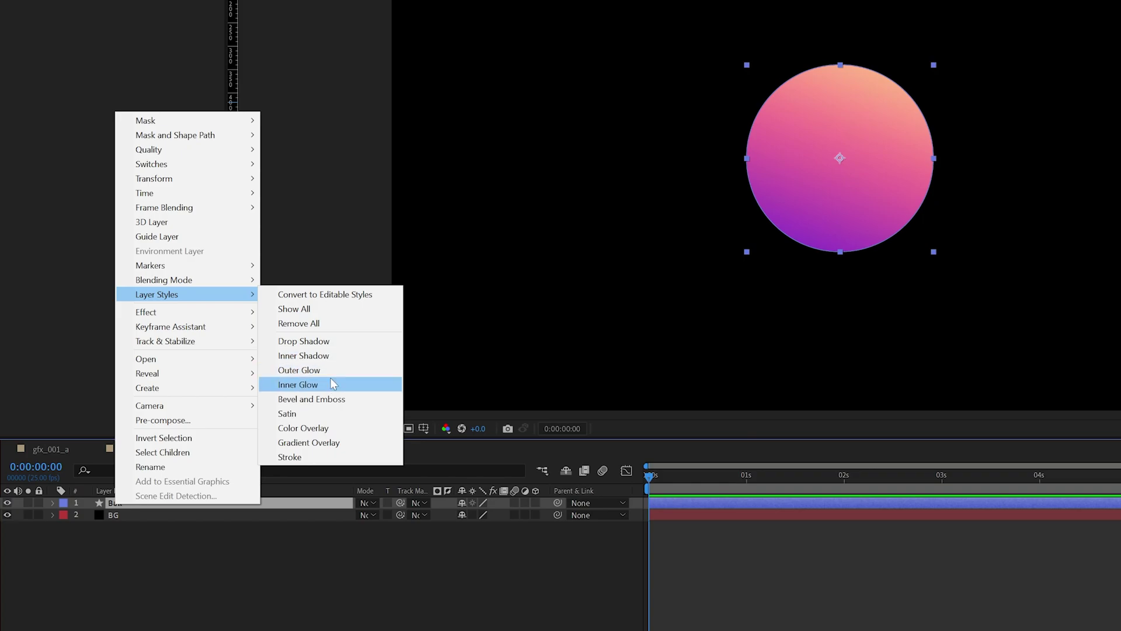
left_click(337, 384)
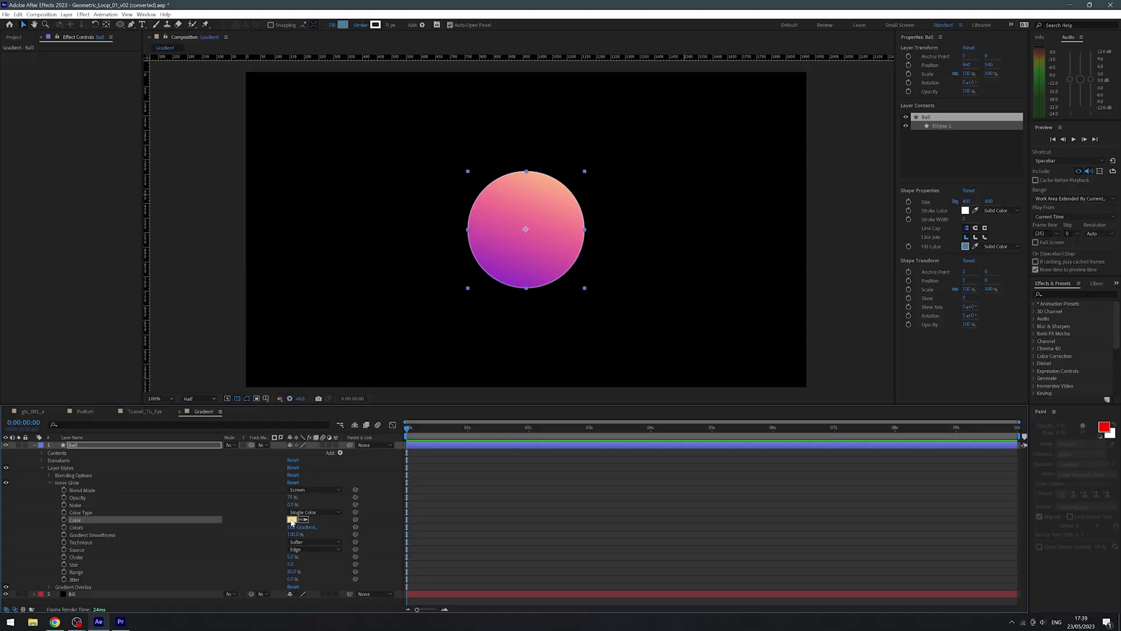
left_click(291, 519)
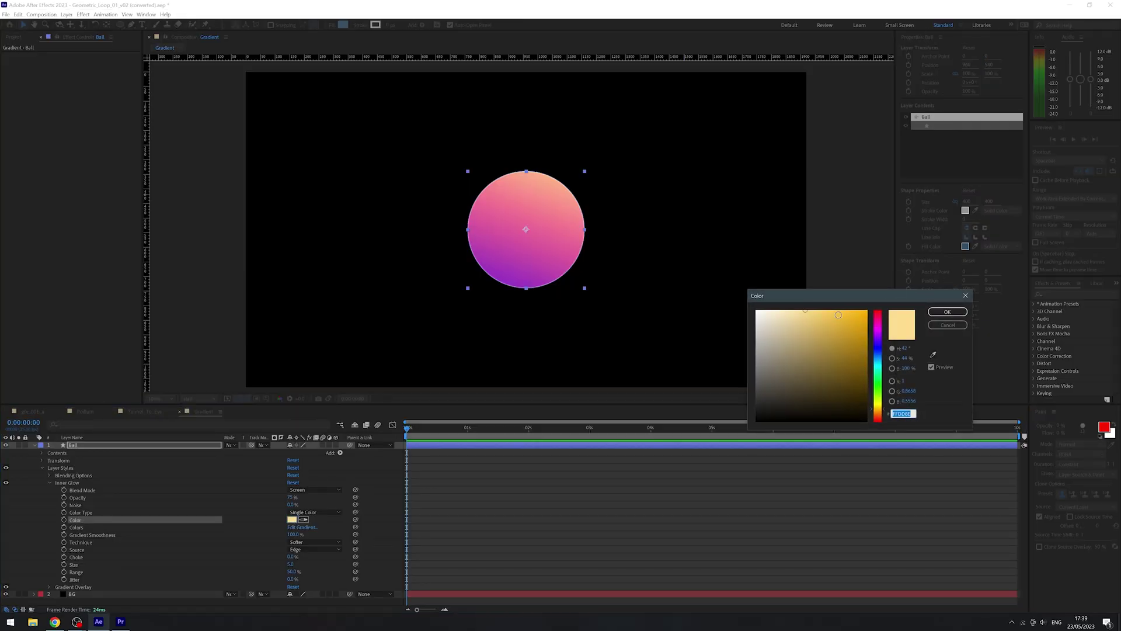
left_click(947, 312)
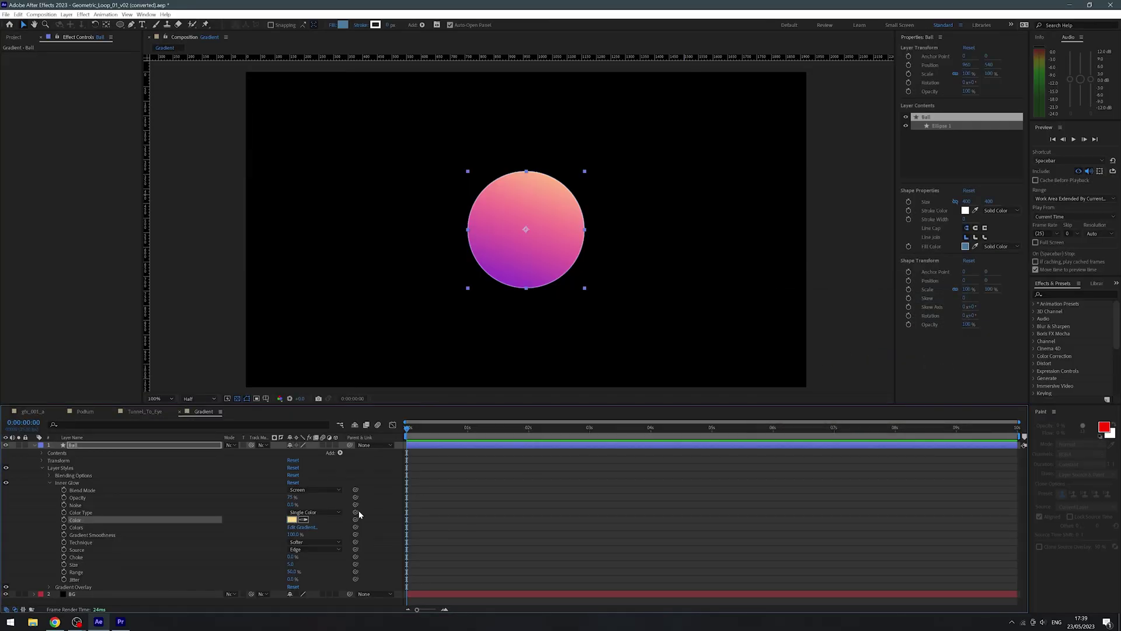
left_click_drag(294, 564, 296, 573)
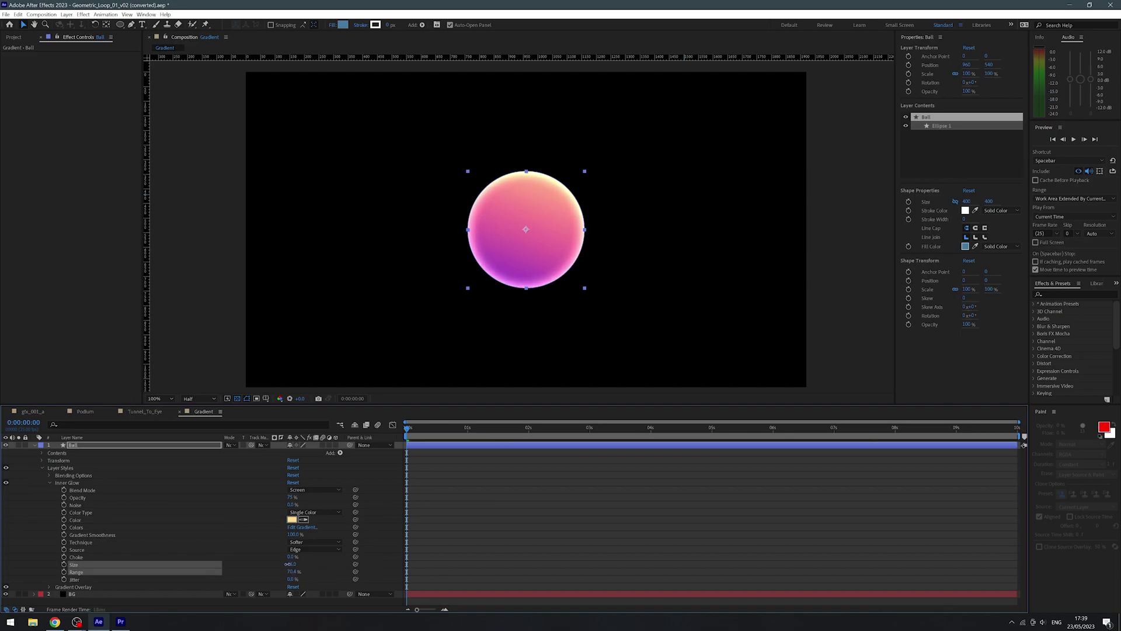
left_click(536, 513)
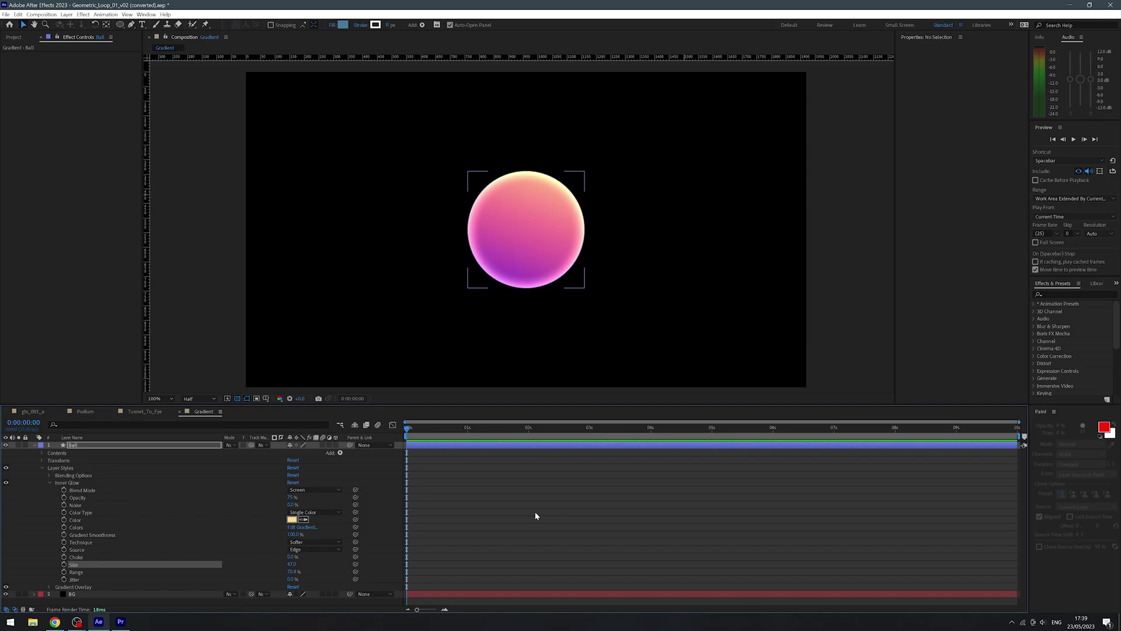
Apply the Glow effect from Effects & Presets to Ball and enlarge its Glow Radius.
left_click(157, 448)
left_click(1062, 295)
type("glow")
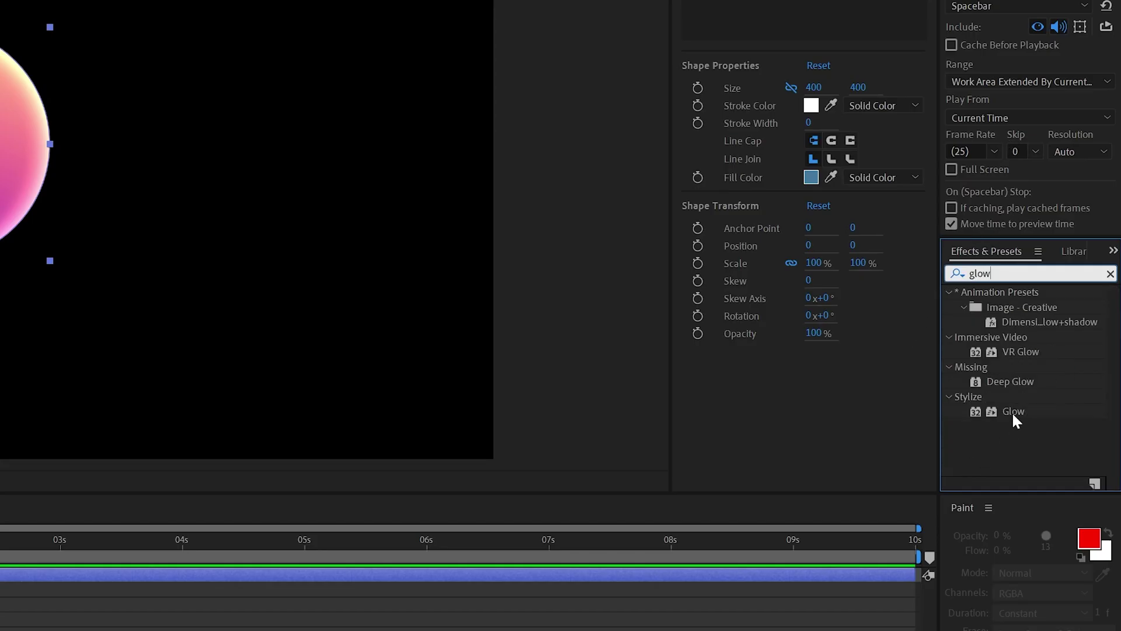
left_click_drag(1013, 412, 163, 448)
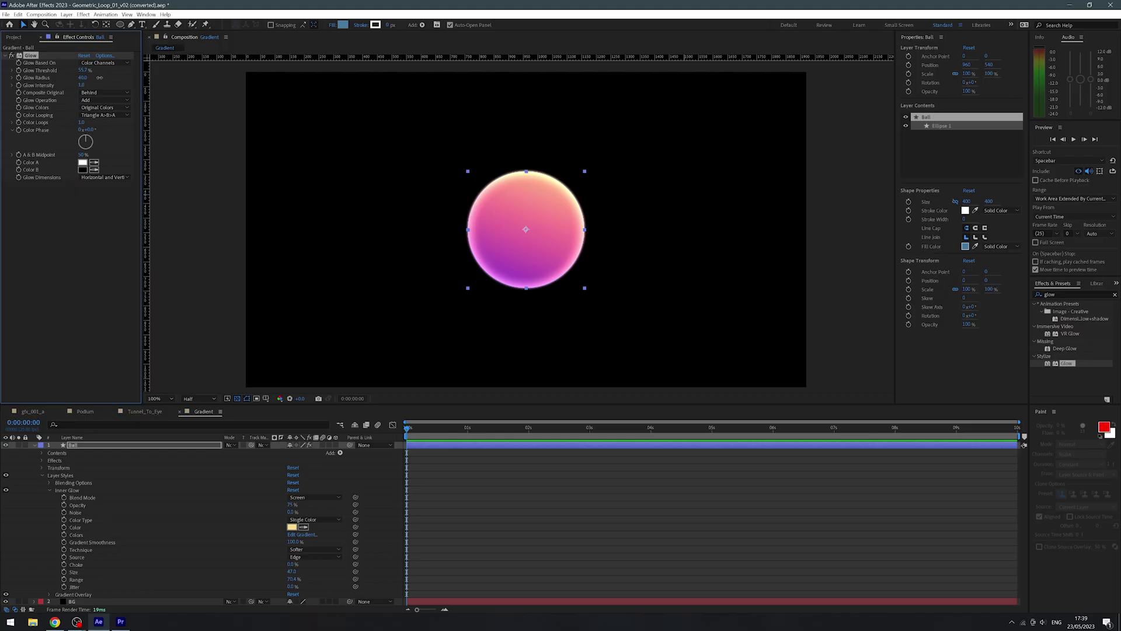
left_click_drag(167, 124, 199, 124)
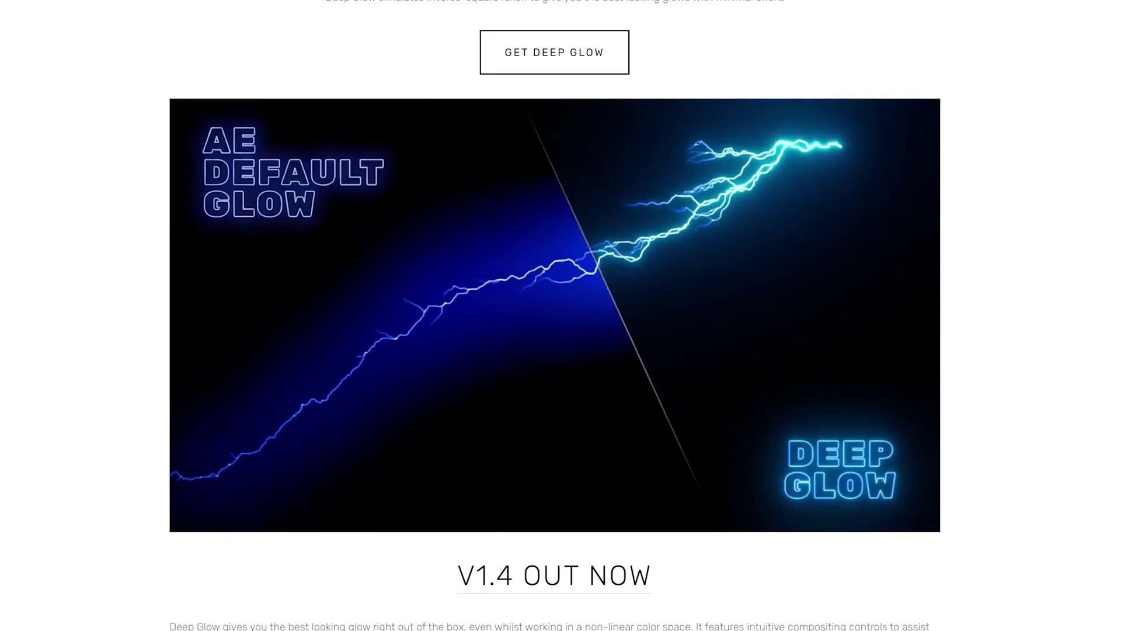
scroll(555, 315, "down", 1)
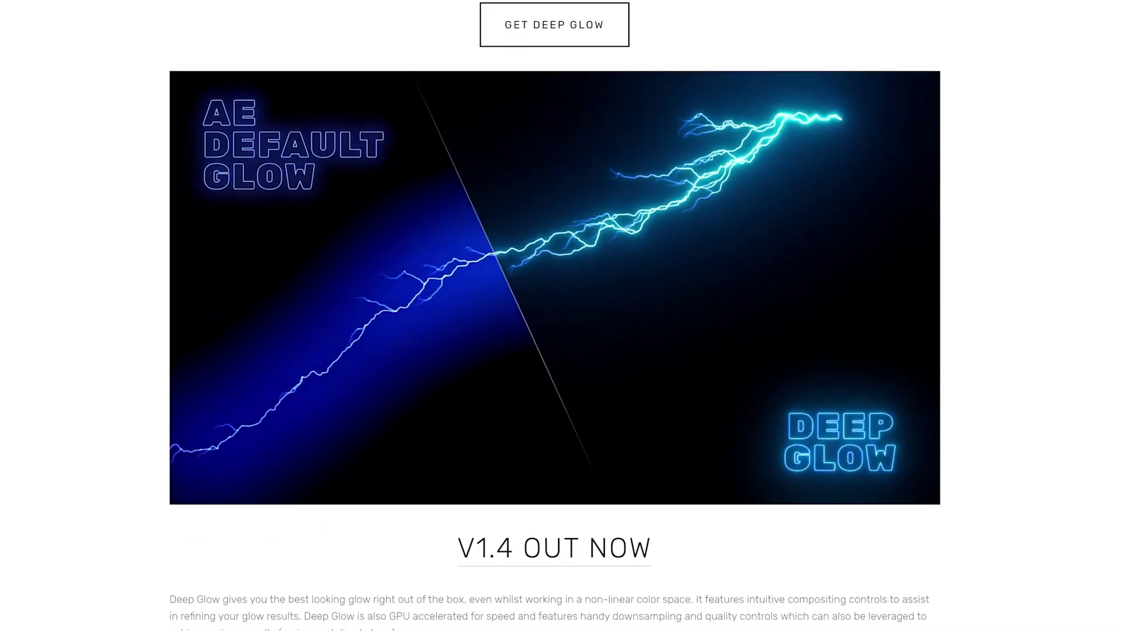
scroll(555, 315, "down", 3)
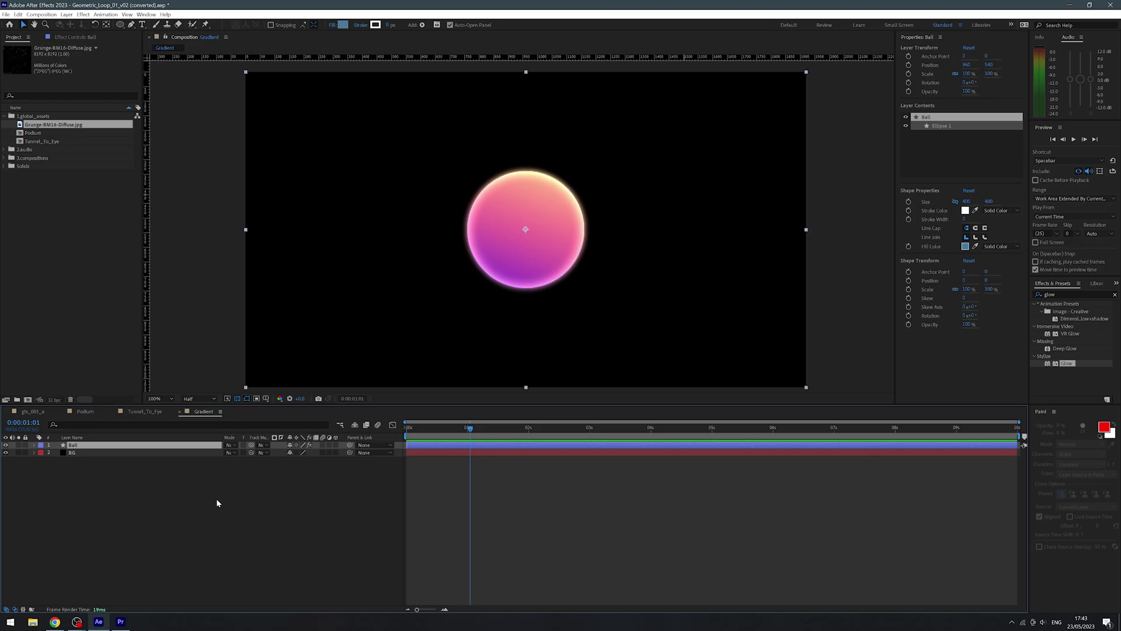
Add an adjustment layer with a Noise effect at 5%.
key("ctrl+alt+y")
key("ctrl+space")
type("noise")
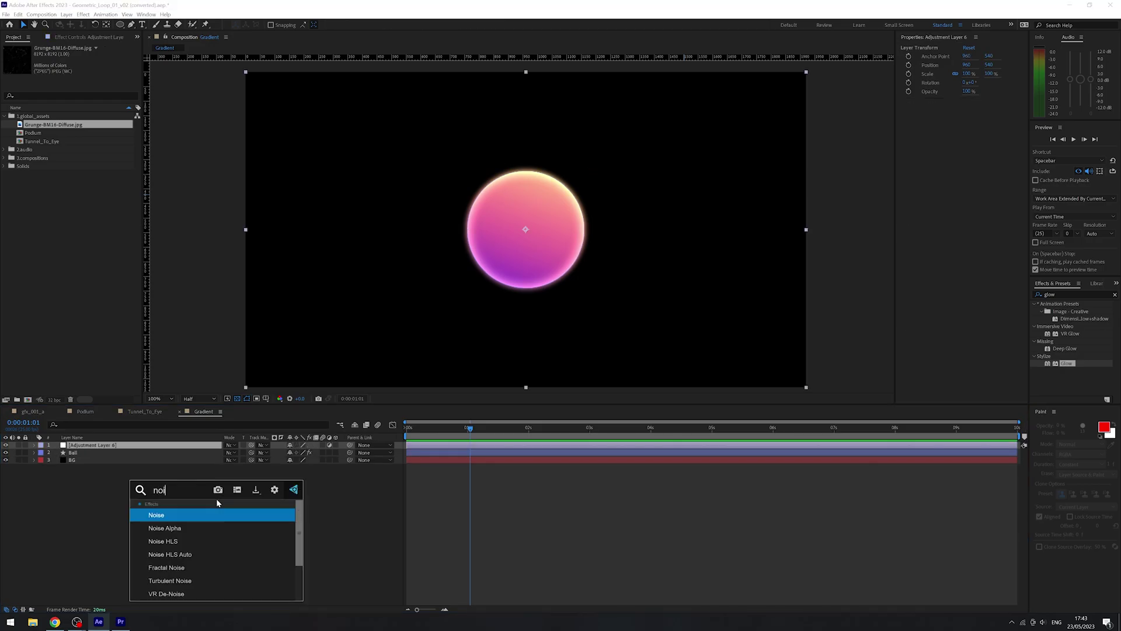
key("Return")
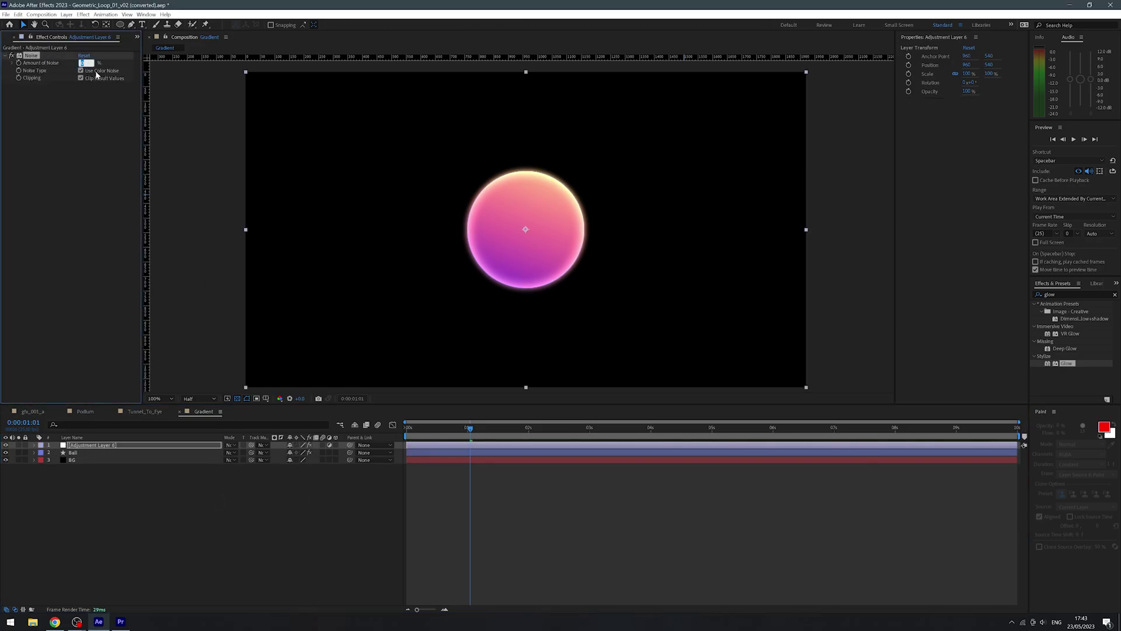
type("5")
key("Return")
Reselect Adjustment Layer 6 and enter a value of 0.
left_click(224, 511)
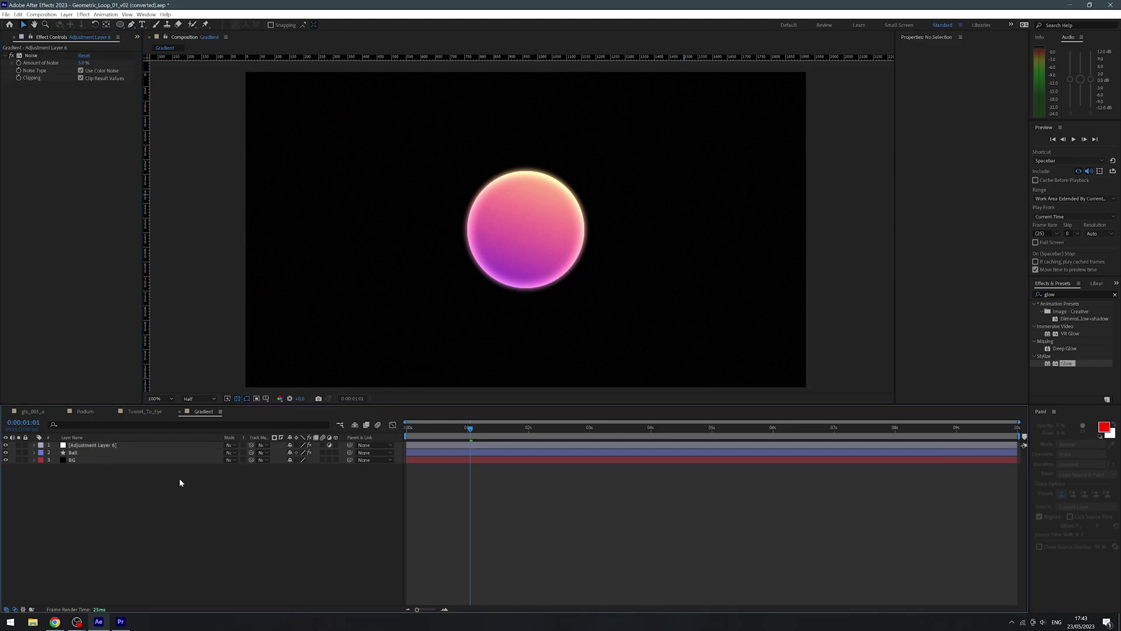
left_click(97, 447)
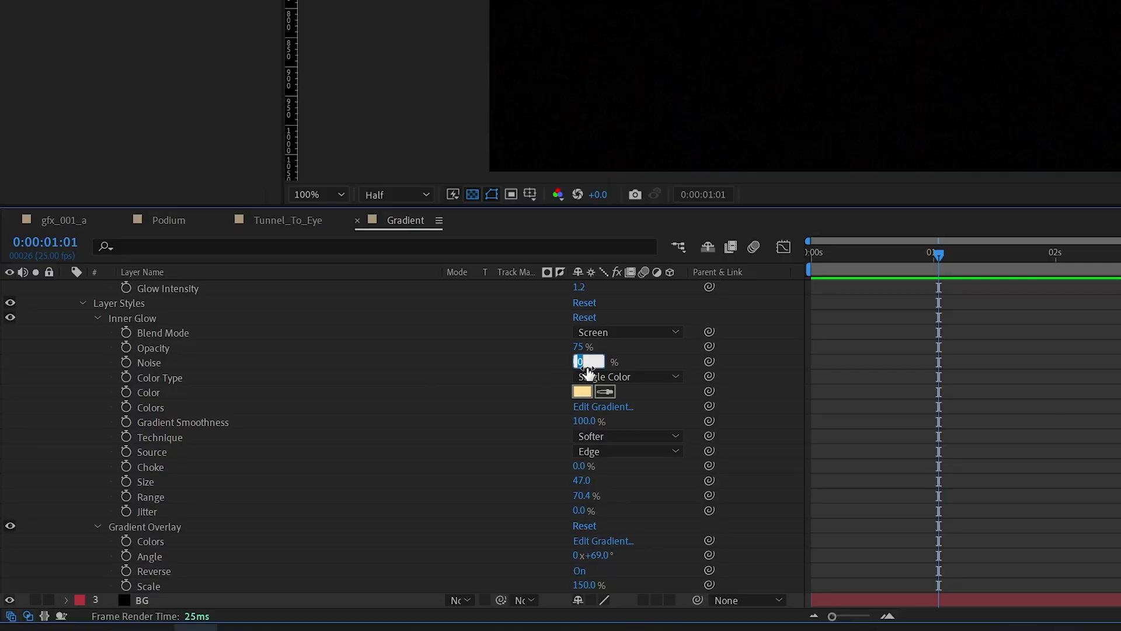
type("0")
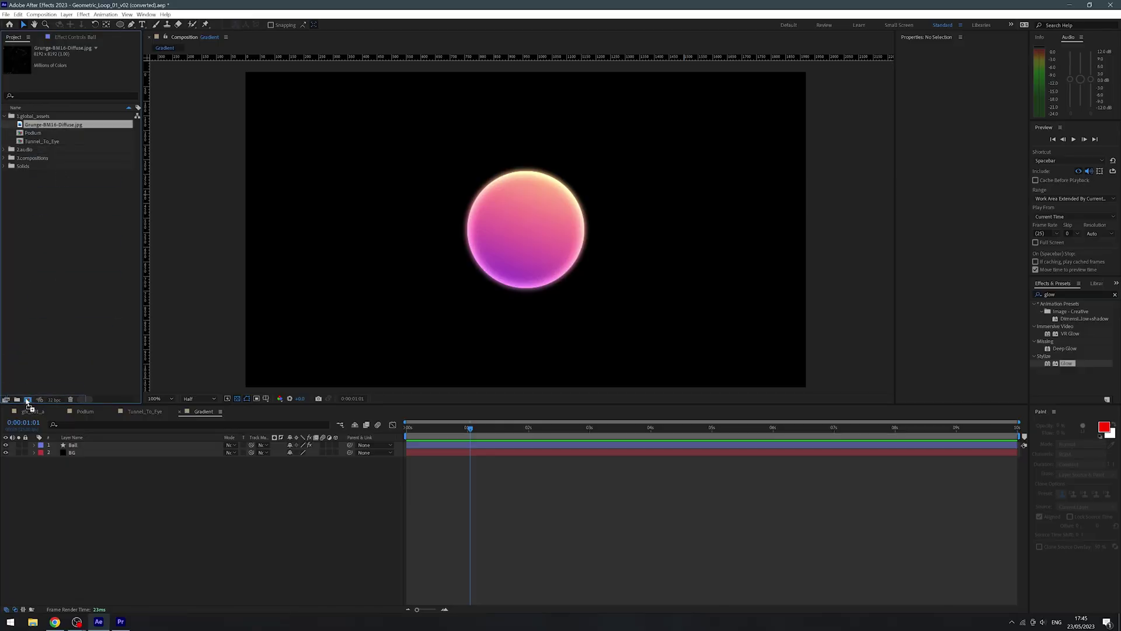
Make a new comp from the grunge texture and apply Distort > Offset to it.
left_click_drag(28, 401, 240, 489)
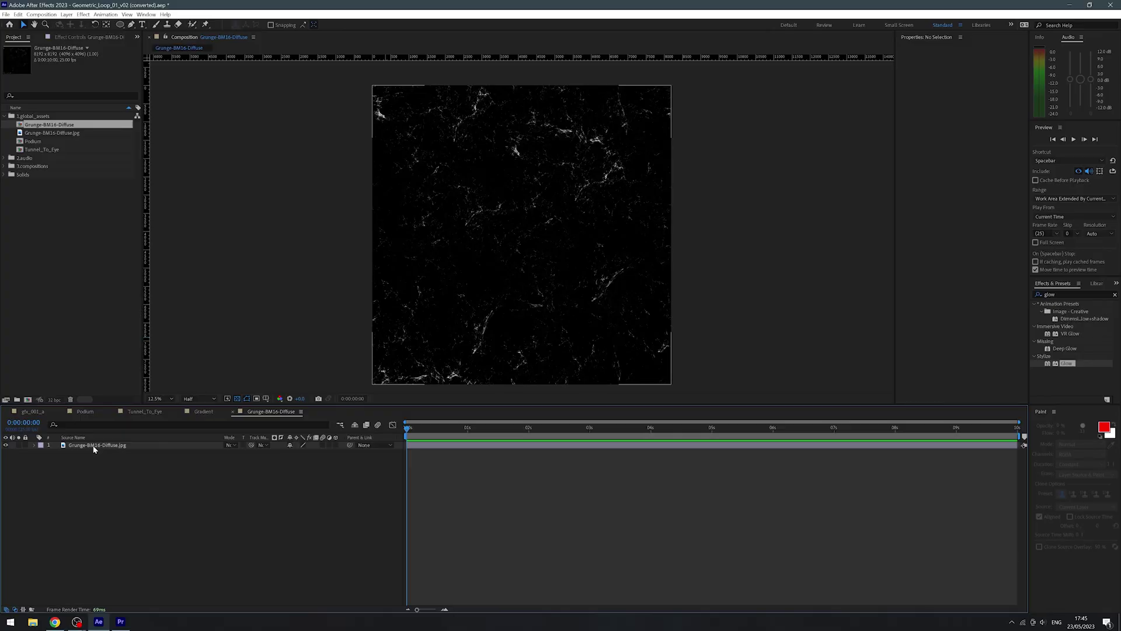
left_click(93, 446)
left_click(83, 14)
mouse_move(162, 132)
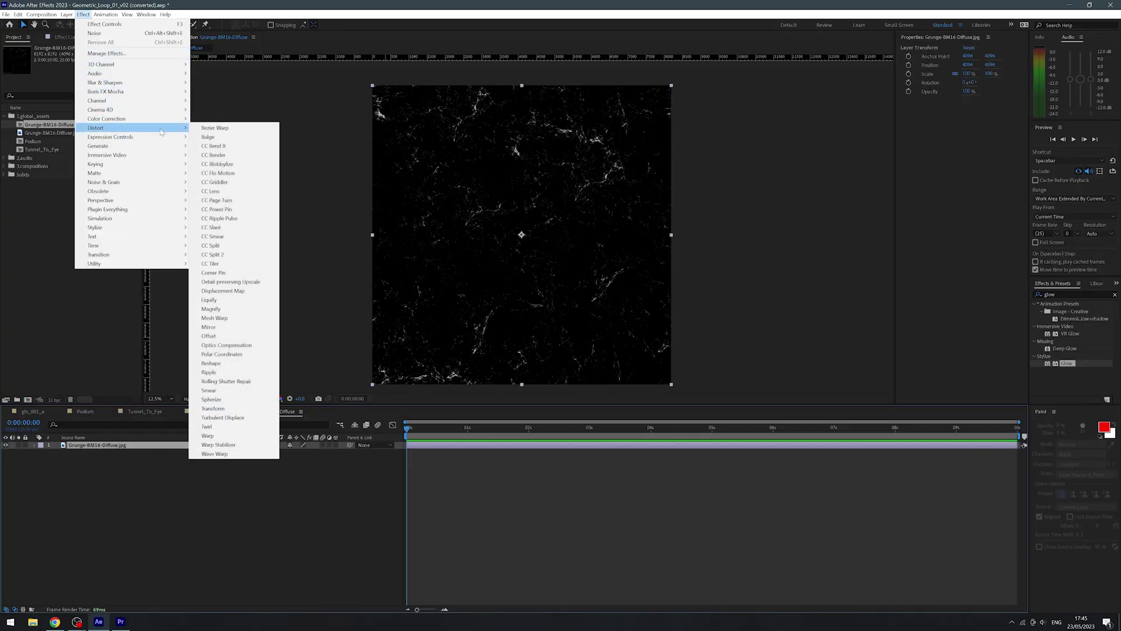
left_click(213, 337)
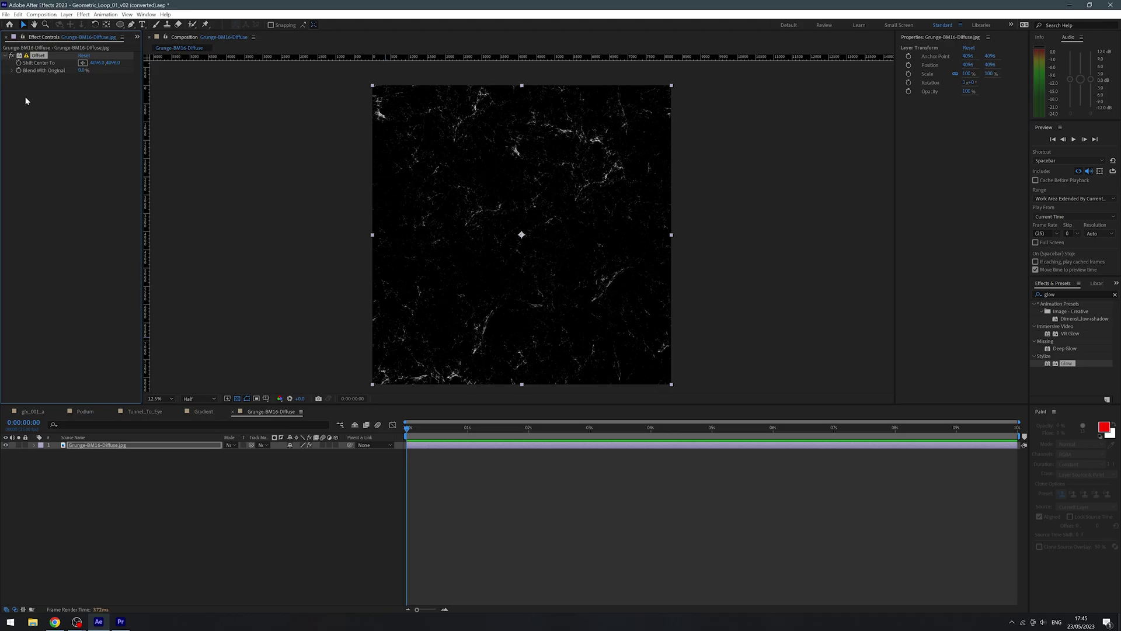
Drive Shift Center To with posterizeTime(12); wiggle(500,5000) and preview the jitter.
left_click(19, 62, "alt")
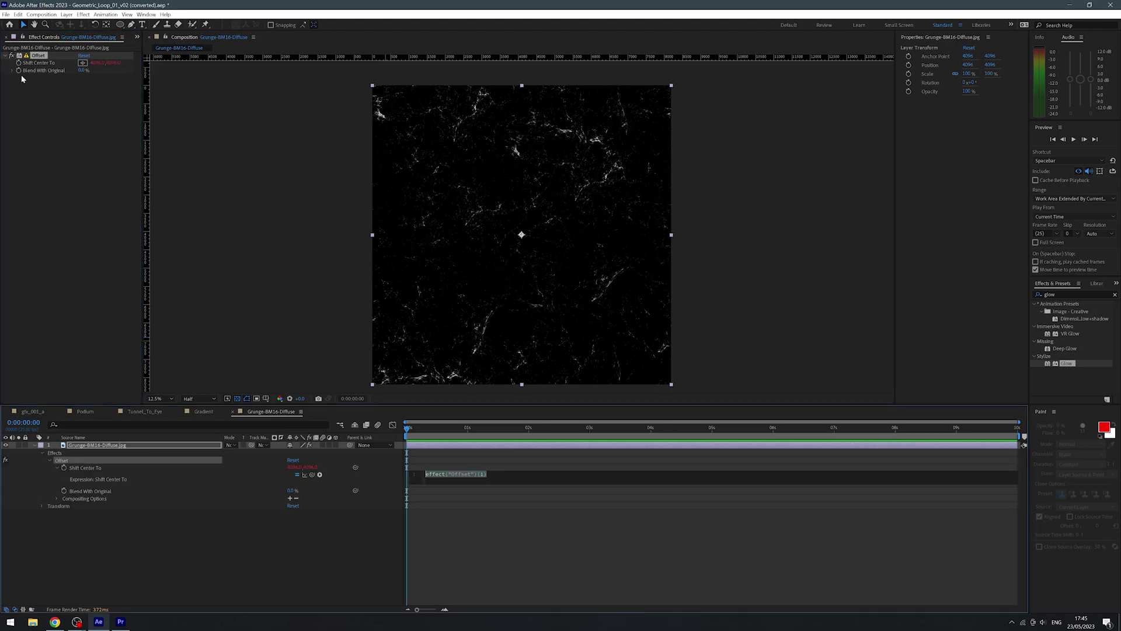
type("posti")
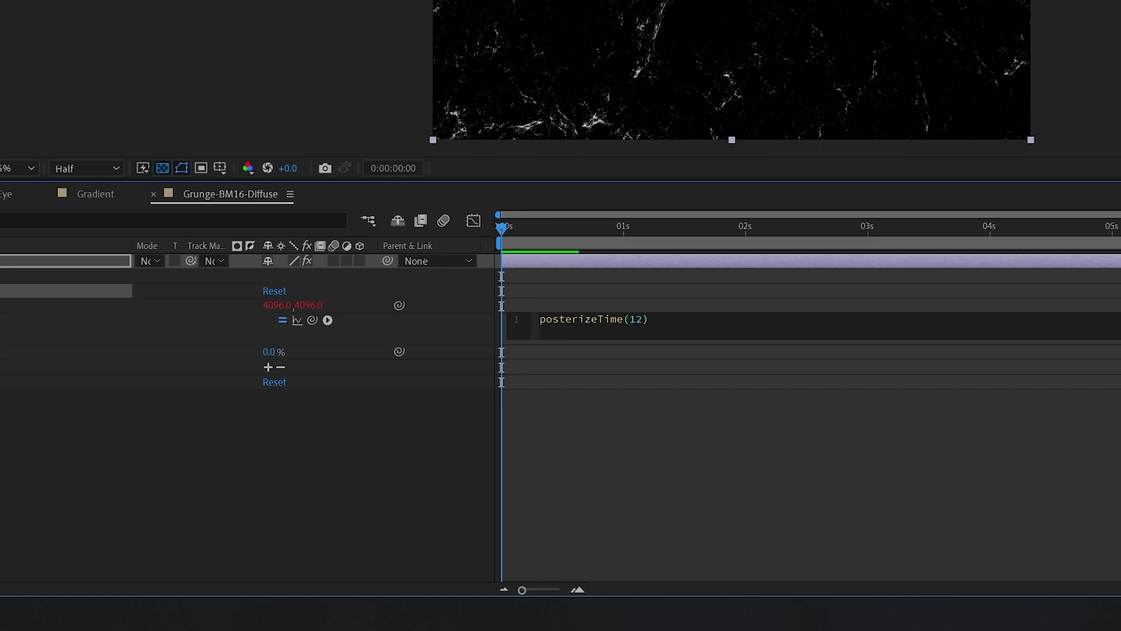
type("wigg")
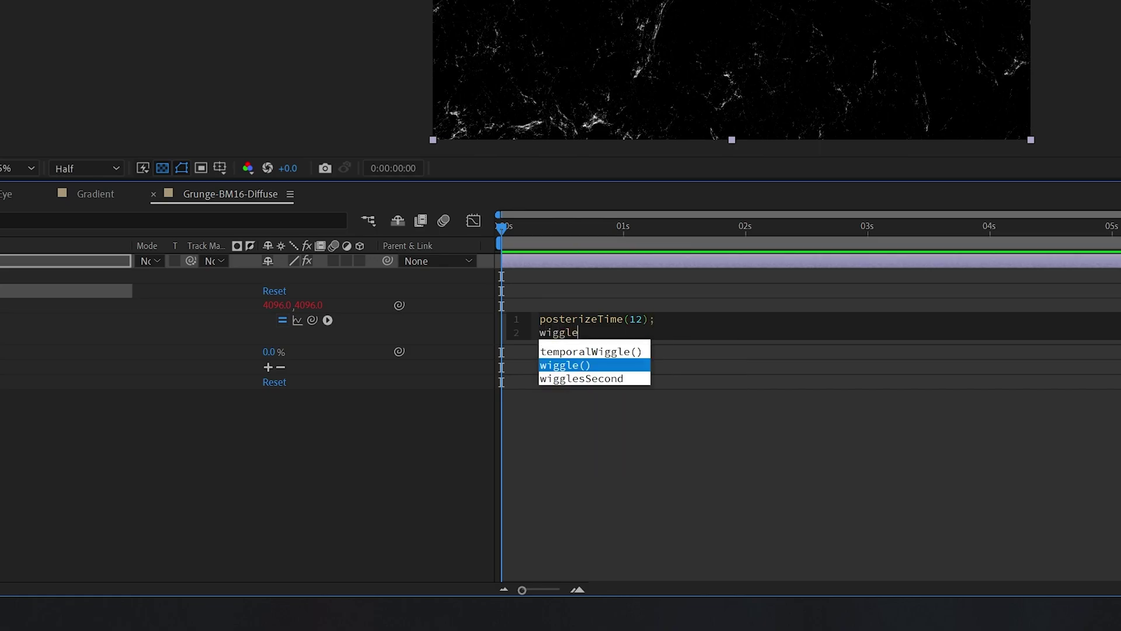
type("le")
key("Return")
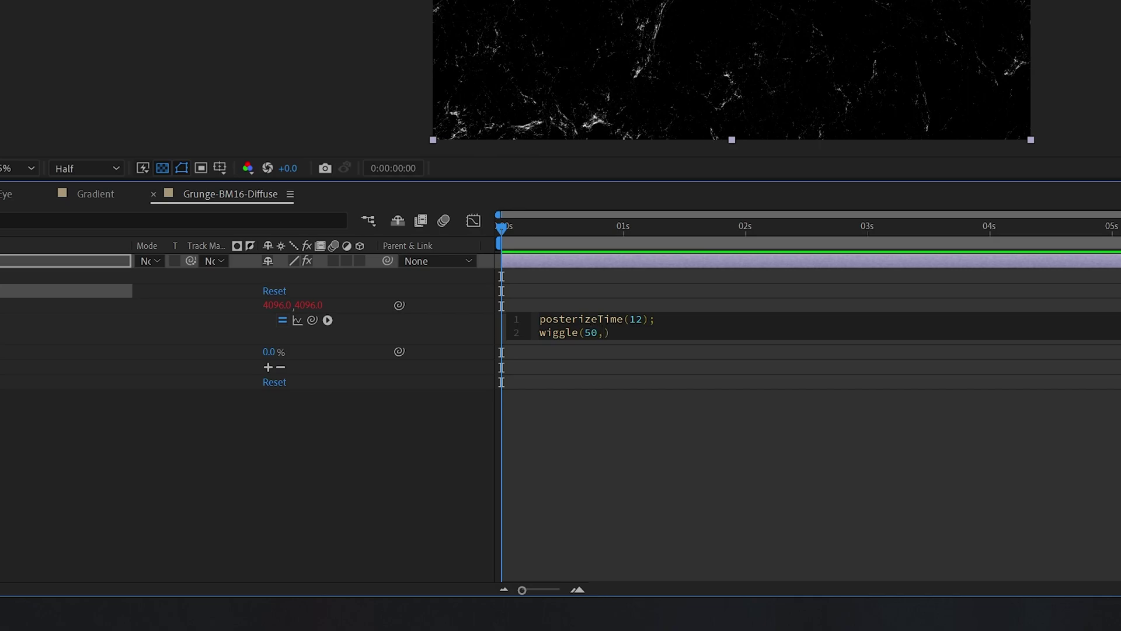
key("Left")
key("Left")
key("Left")
key("Left")
key("Left")
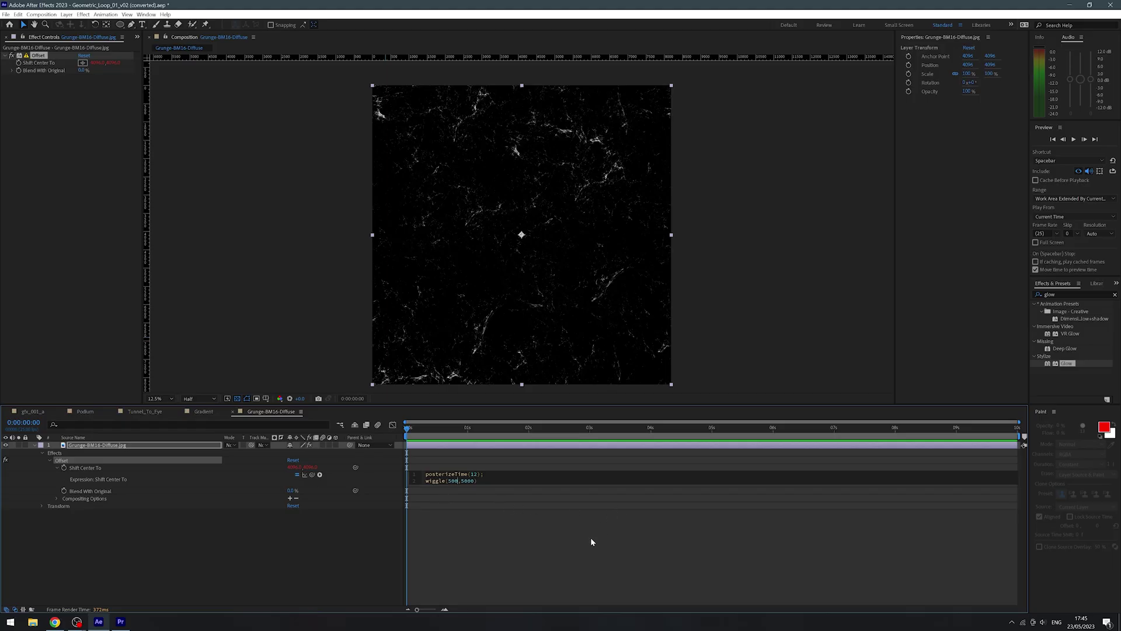
left_click(591, 542)
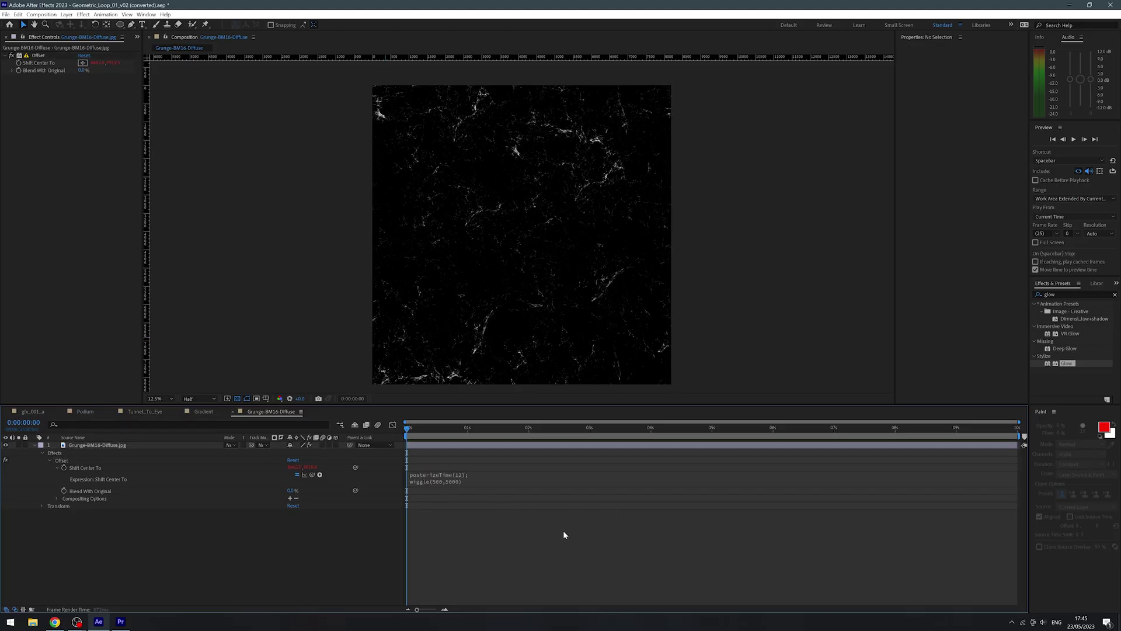
key("space")
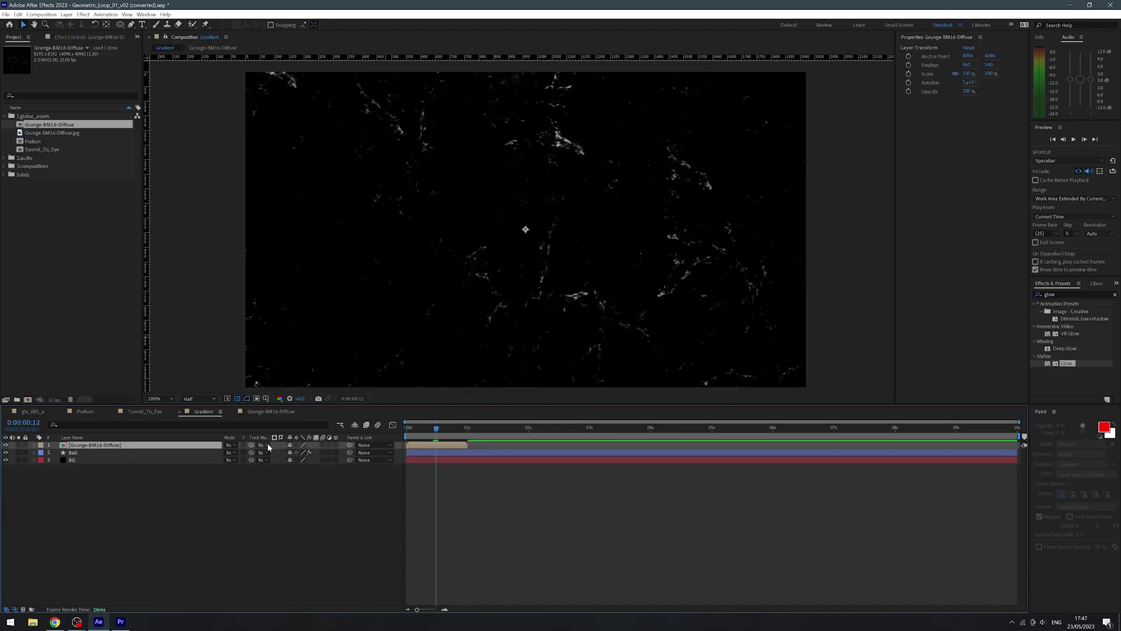
Matte the grunge layer to Ball, loop its Time Remap with loopOut(), and set Add mode.
left_click(268, 447)
left_click(278, 474)
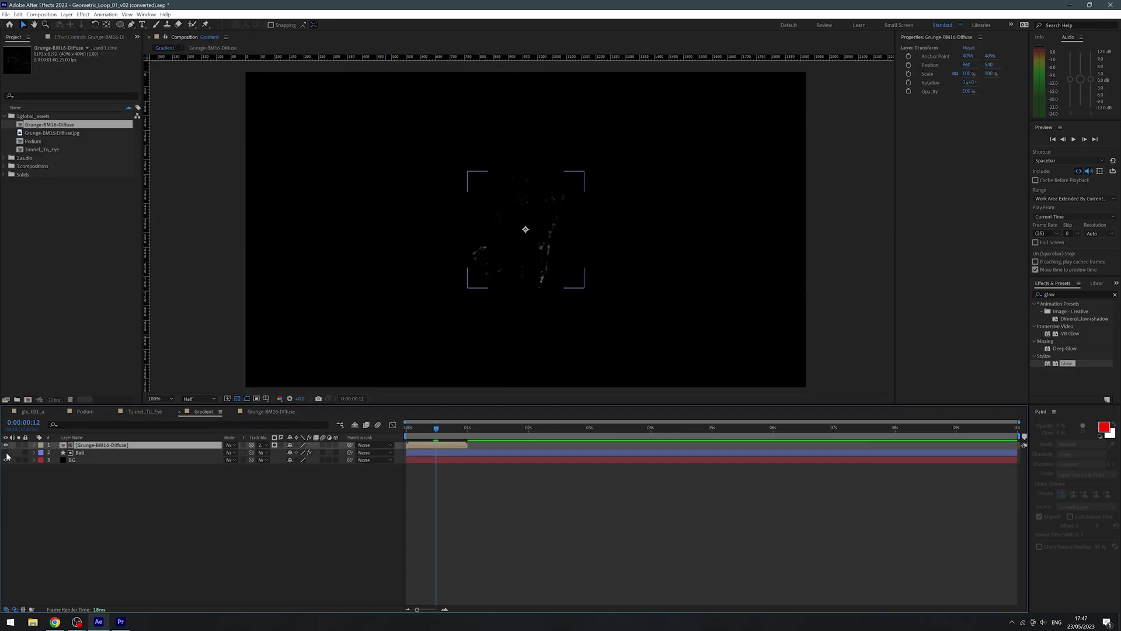
key("ctrl+alt+t")
key("k")
left_click(50, 453, "alt")
type("loopOut(")
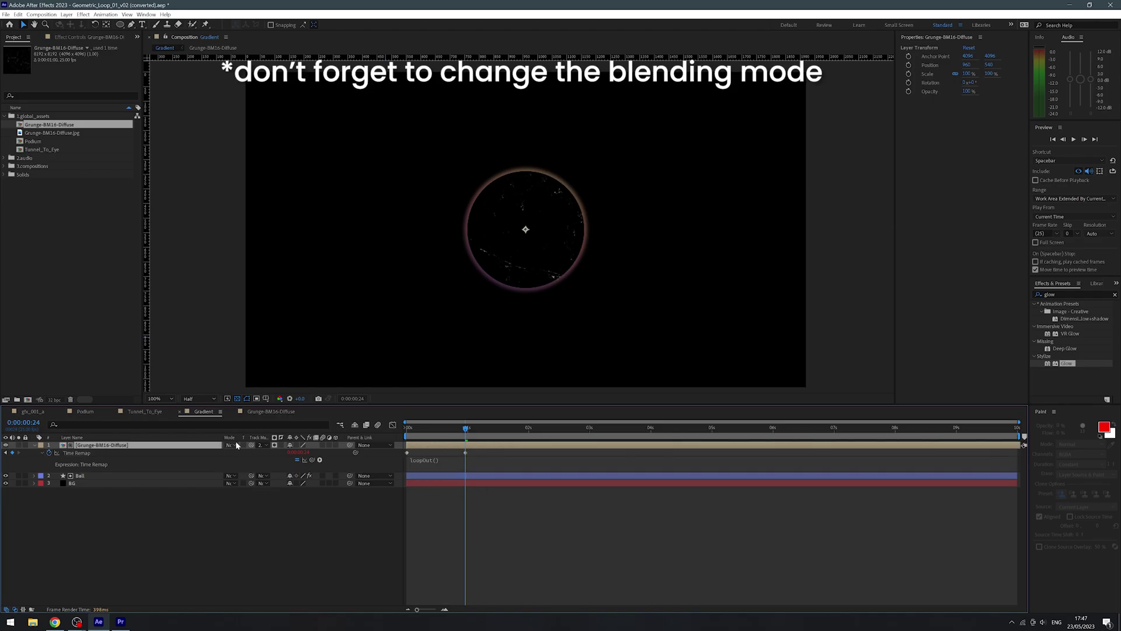
left_click(230, 445)
left_click(248, 175)
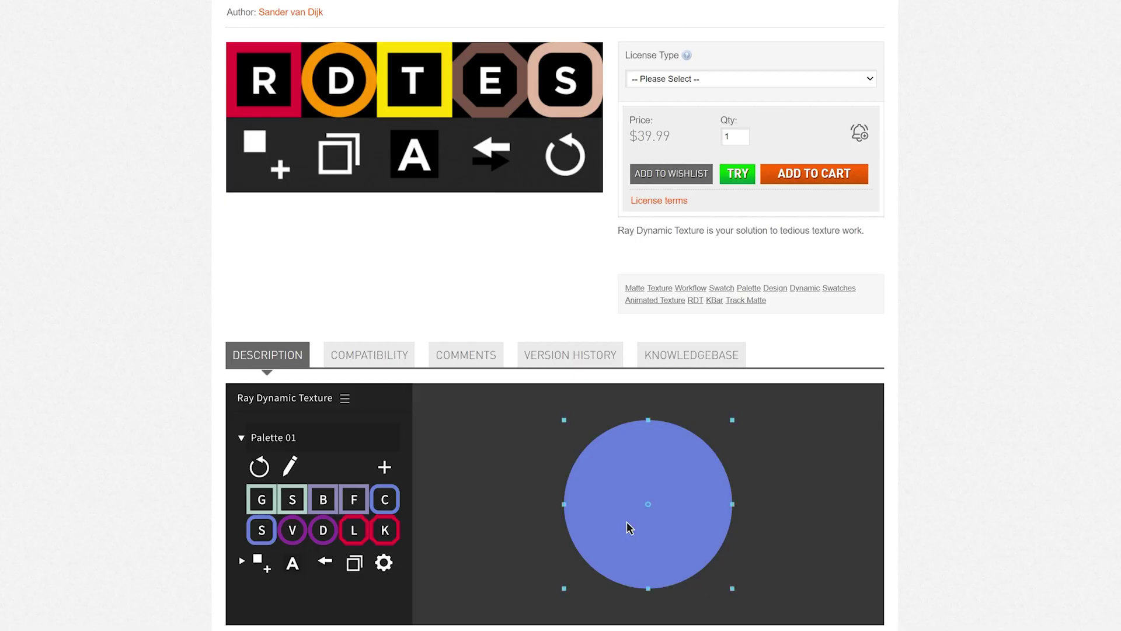
Scroll down the Ray Dynamic Texture product page on aescripts.
scroll(341, 513, "down", 2)
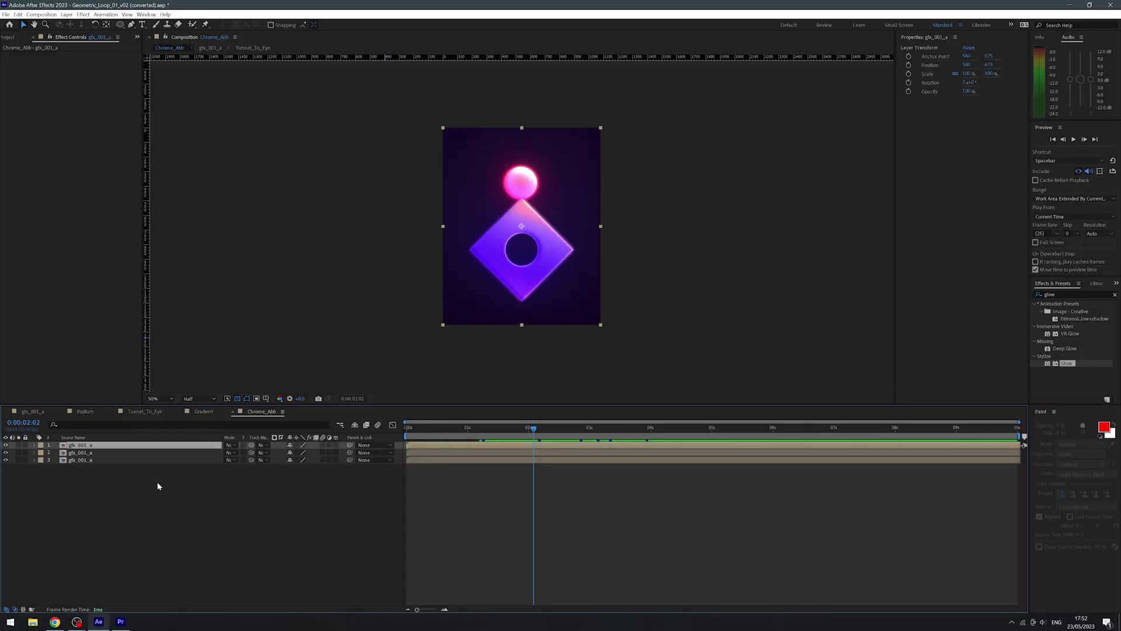
Apply Shift Channels to the third gfx_001_a layer, set its red source, then search 'saber'.
left_click(146, 461)
key("ctrl+space")
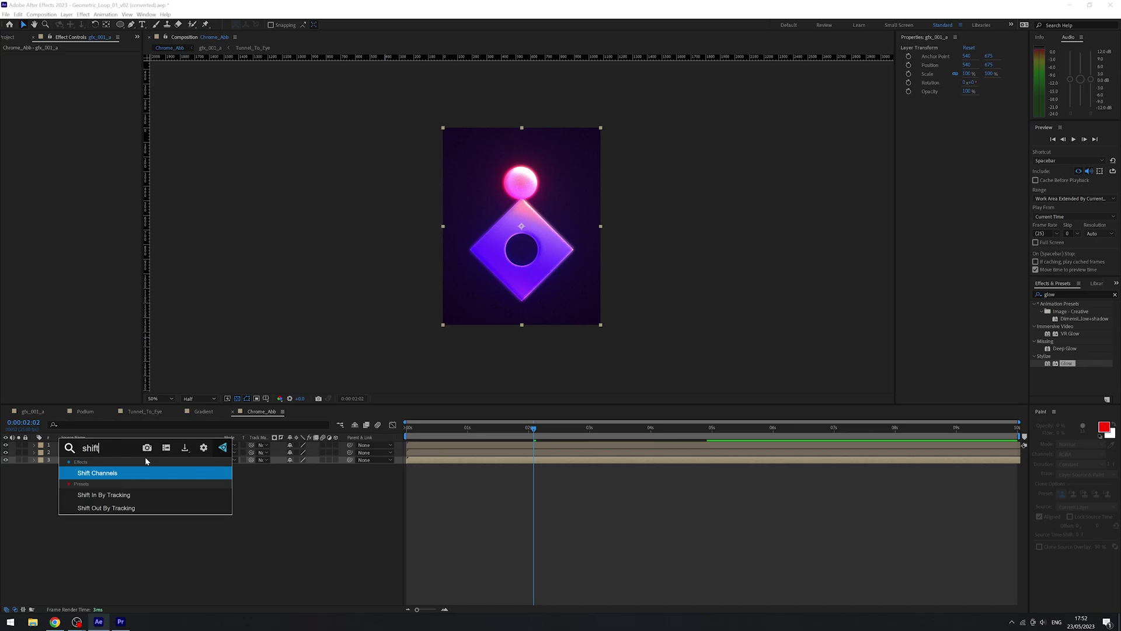
key("Return")
left_click(107, 71)
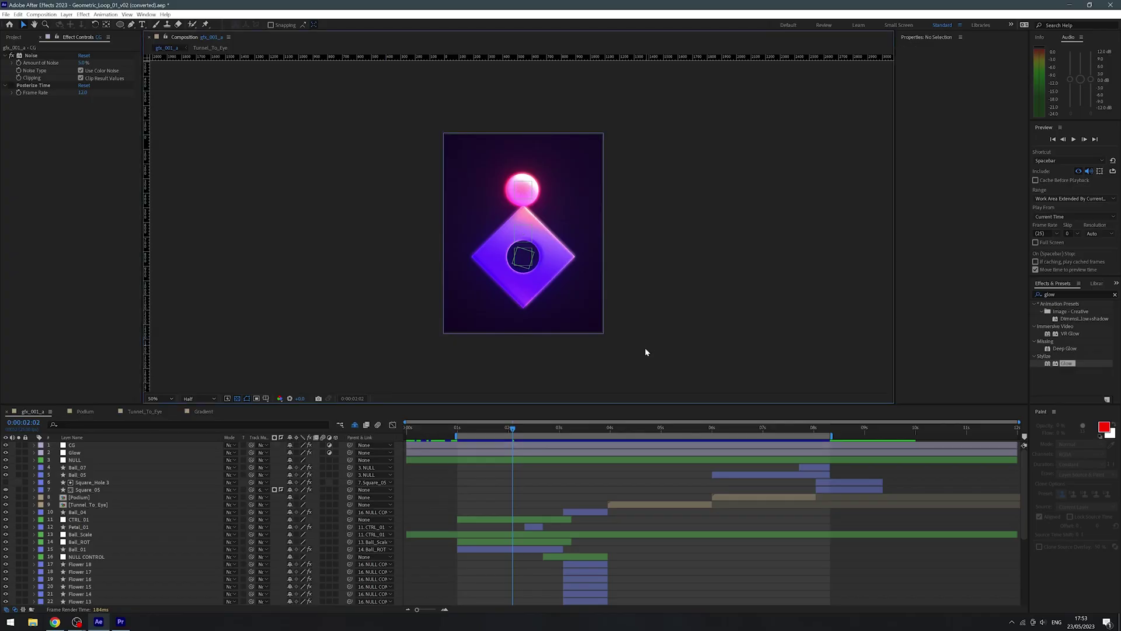
key("ctrl+space")
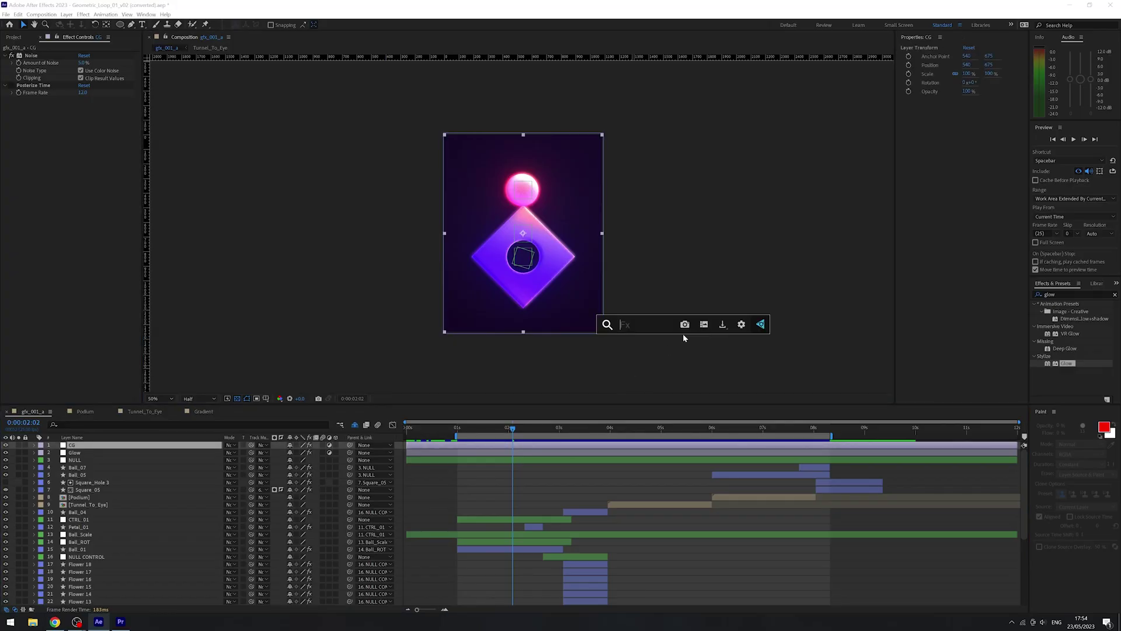
type("saber")
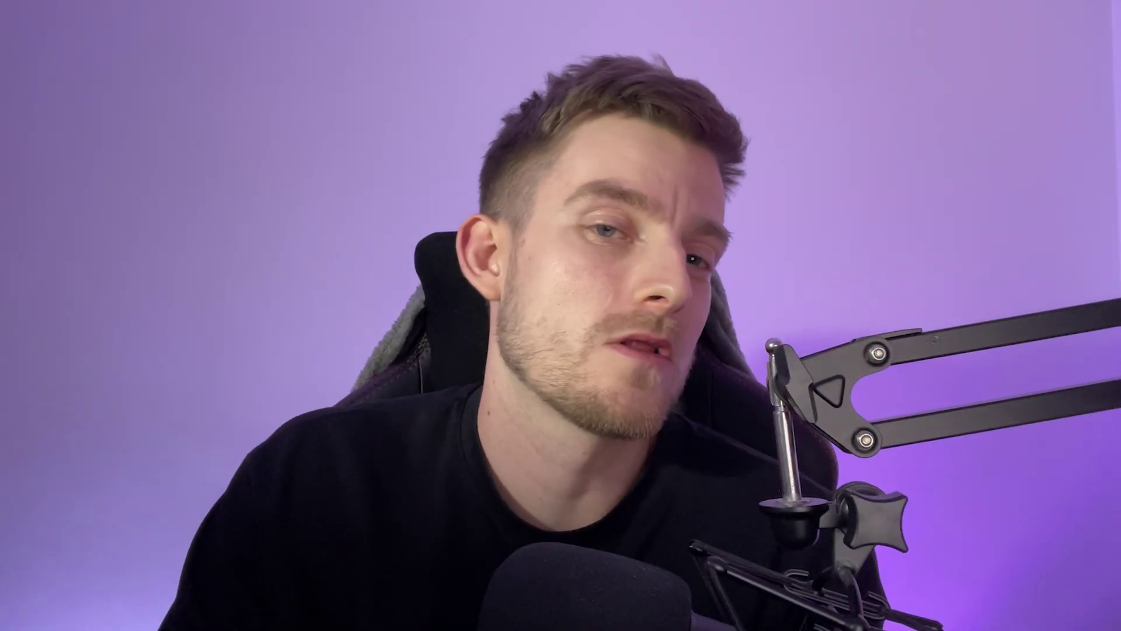